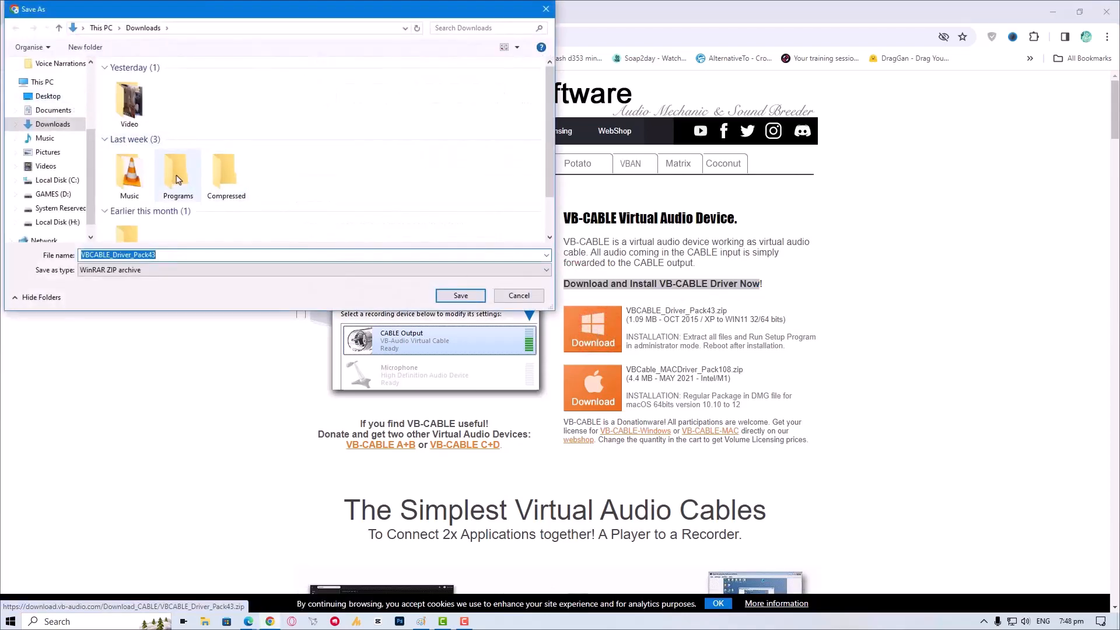
- Save the VBCABLE_Driver_Pack43 archive and extract it into its own folder inside Programs
left_click(461, 295)
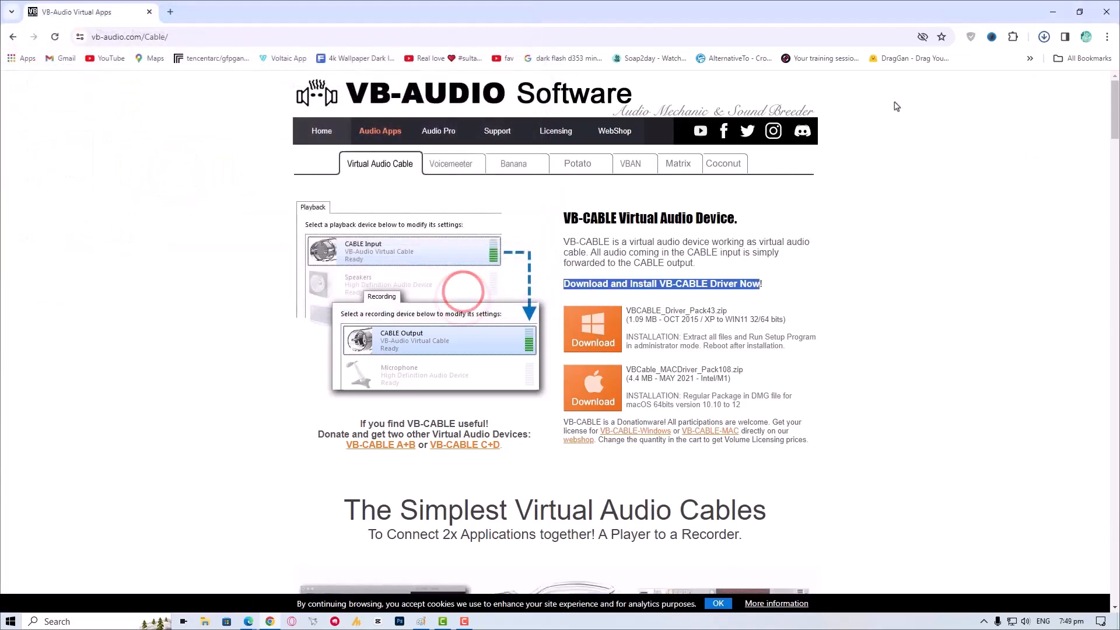
left_click(1044, 36)
left_click(946, 93)
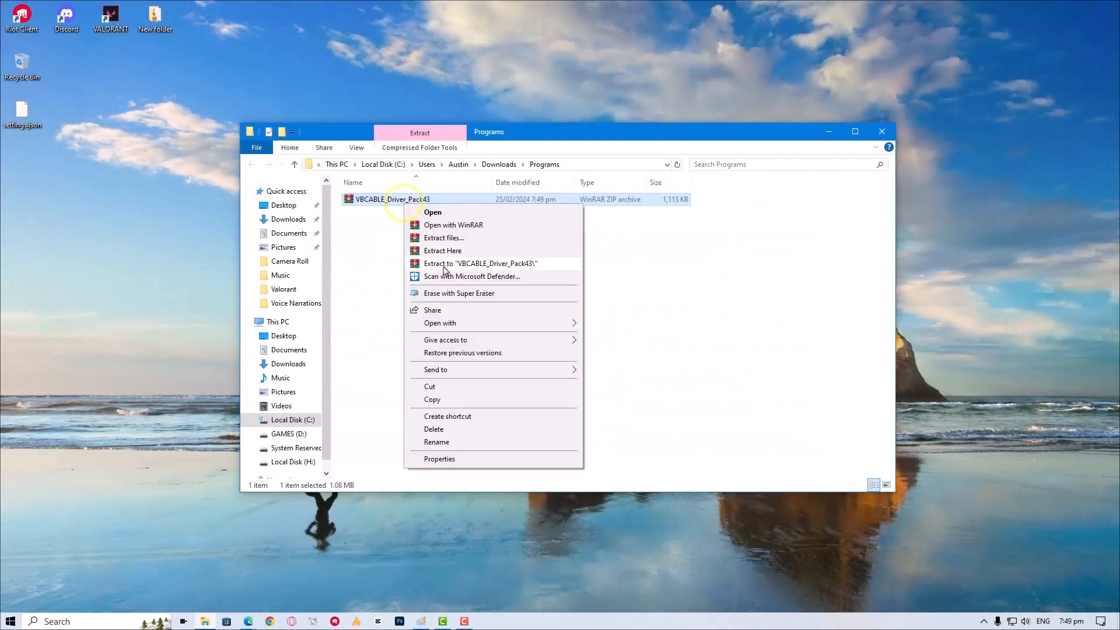
left_click(443, 266)
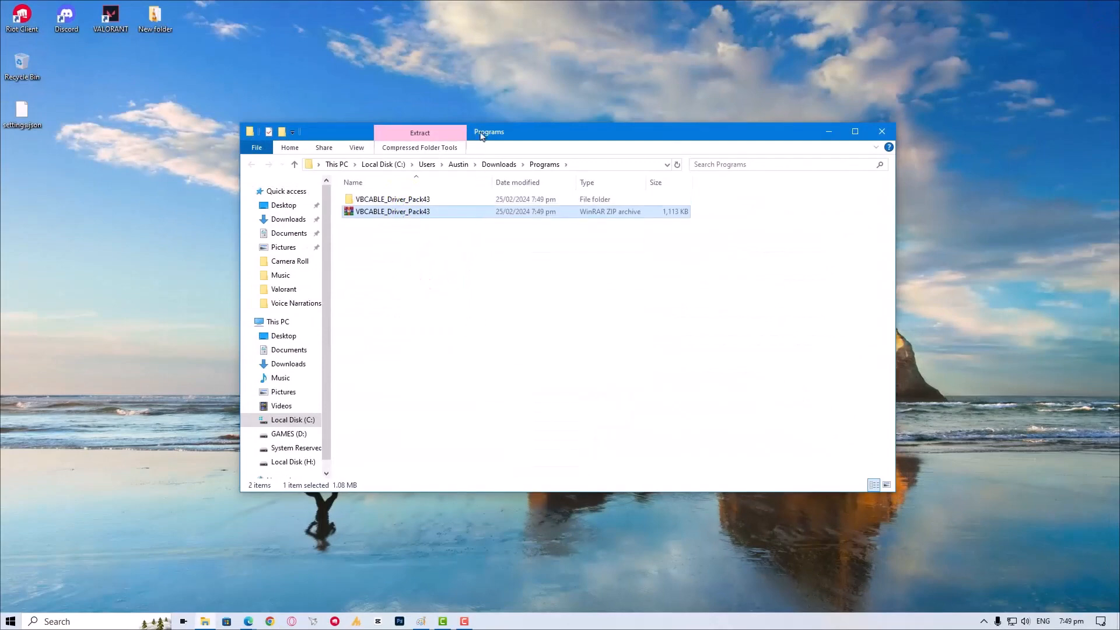
- Open the extracted VBCABLE_Driver_Pack43 folder and locate the setup applications
mouse_move(478, 131)
left_mouse_down()
mouse_move(633, 152)
mouse_move(498, 134)
left_mouse_up()
double_click(556, 221)
scroll(448, 394, "down", 2)
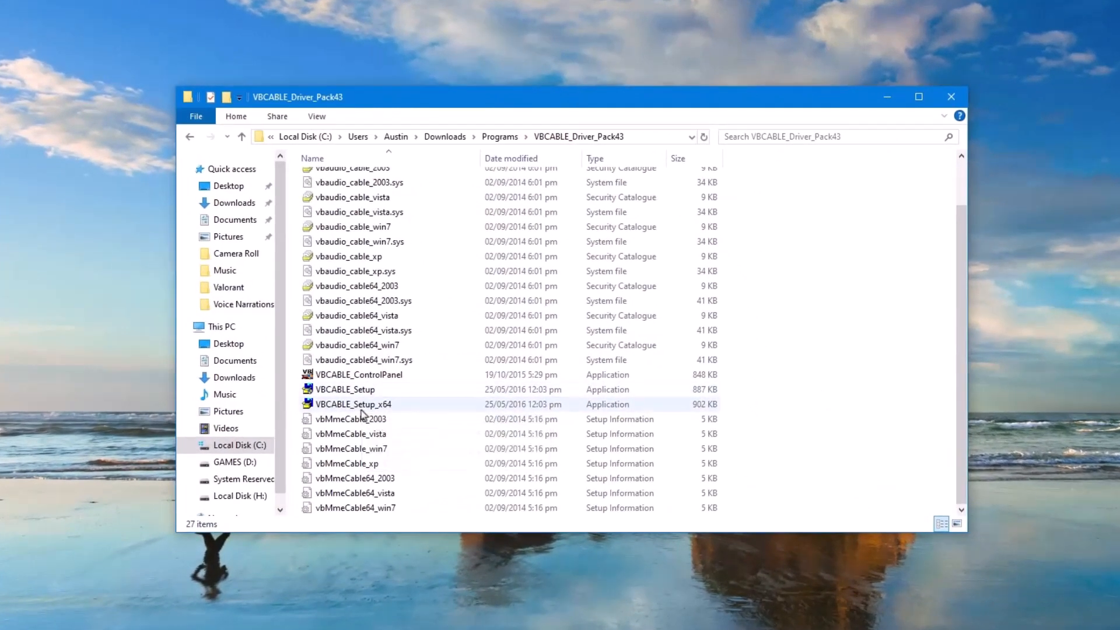
- Try to install the virtual cable driver by running VBCABLE_Setup_x64 without administrator rights
left_click(373, 404)
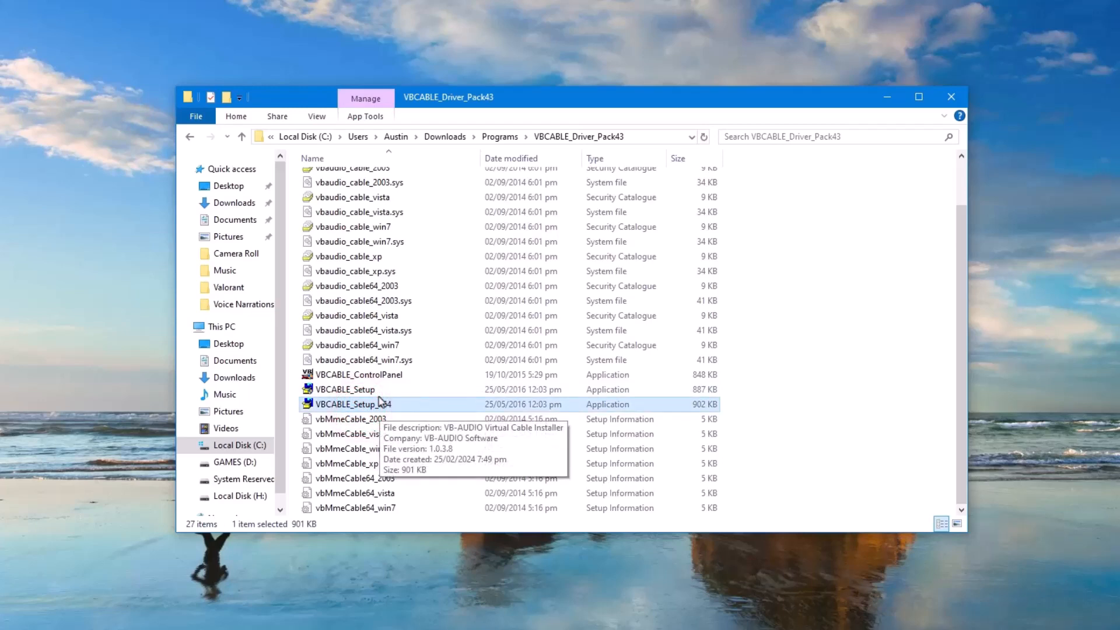
left_click(378, 396)
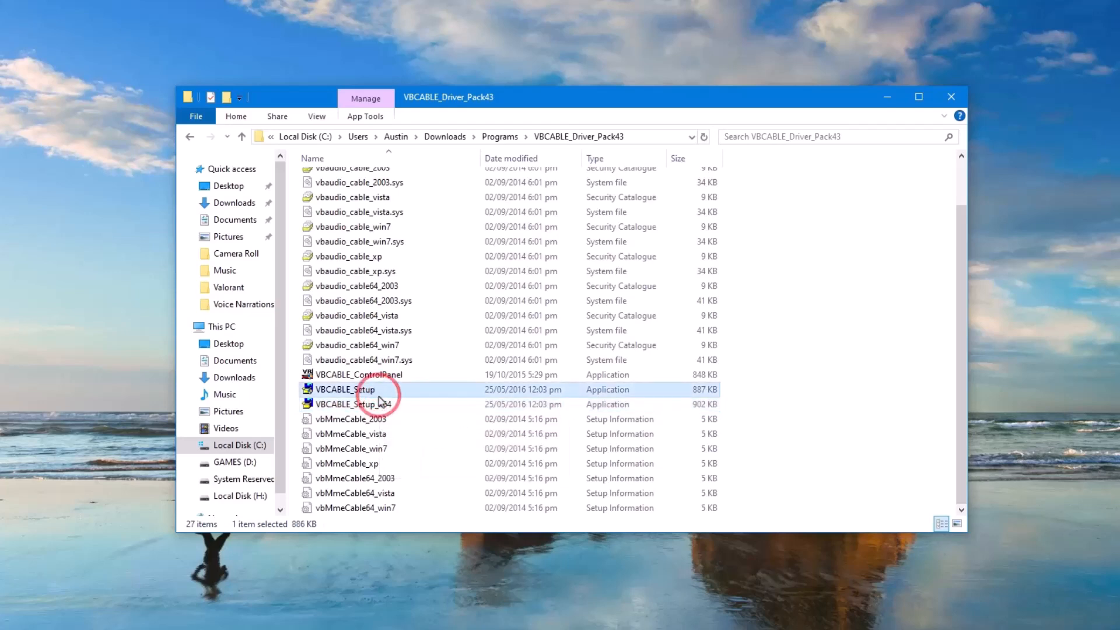
double_click(384, 404)
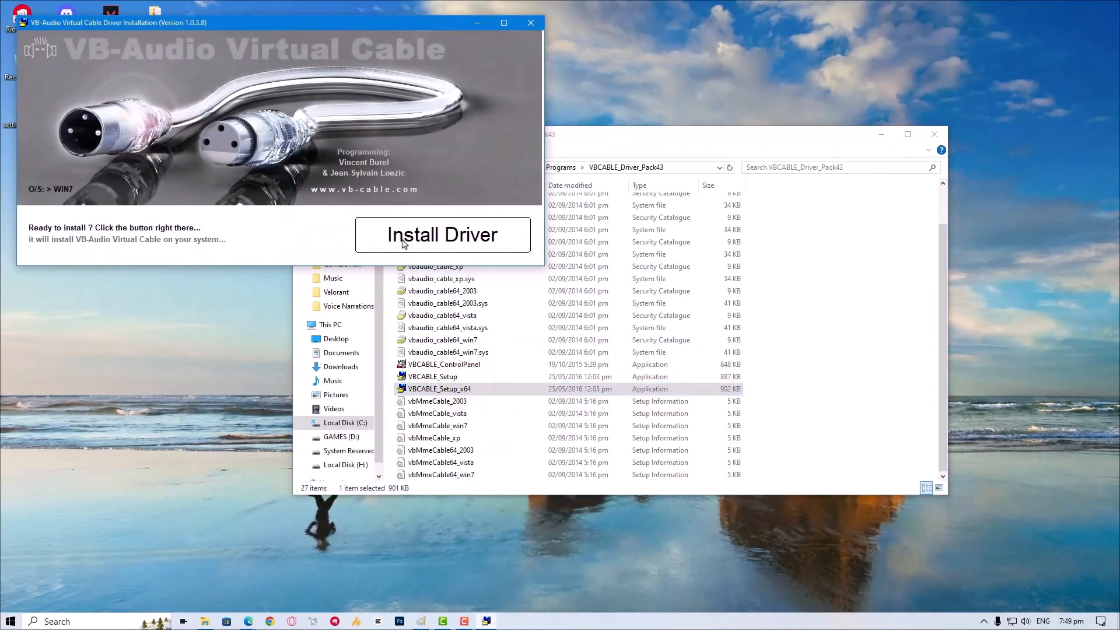
left_click(404, 243)
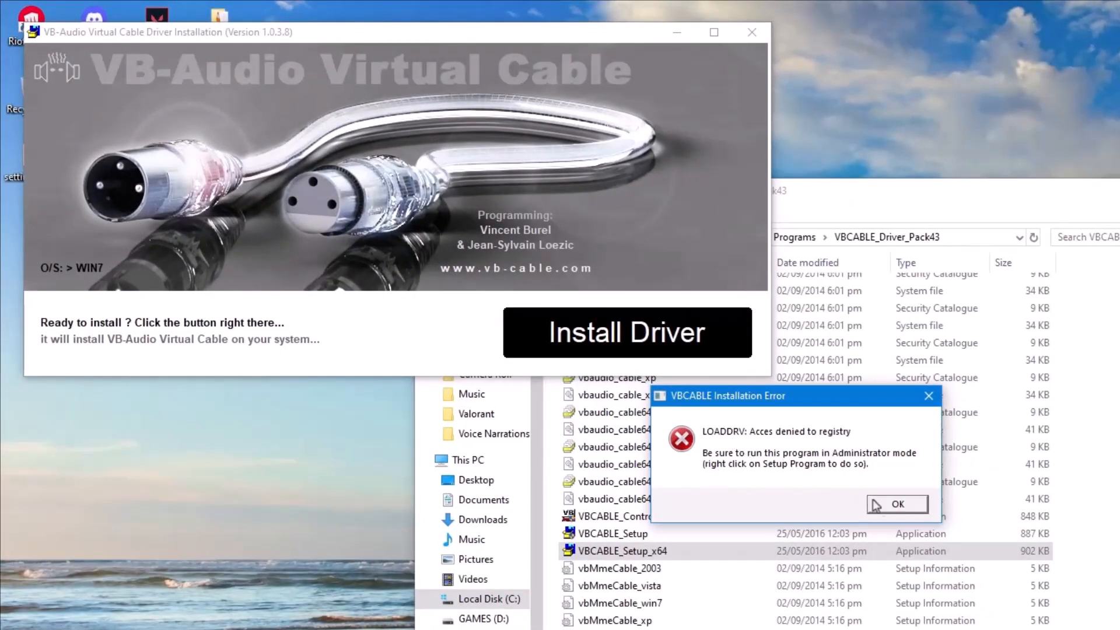
left_click(897, 504)
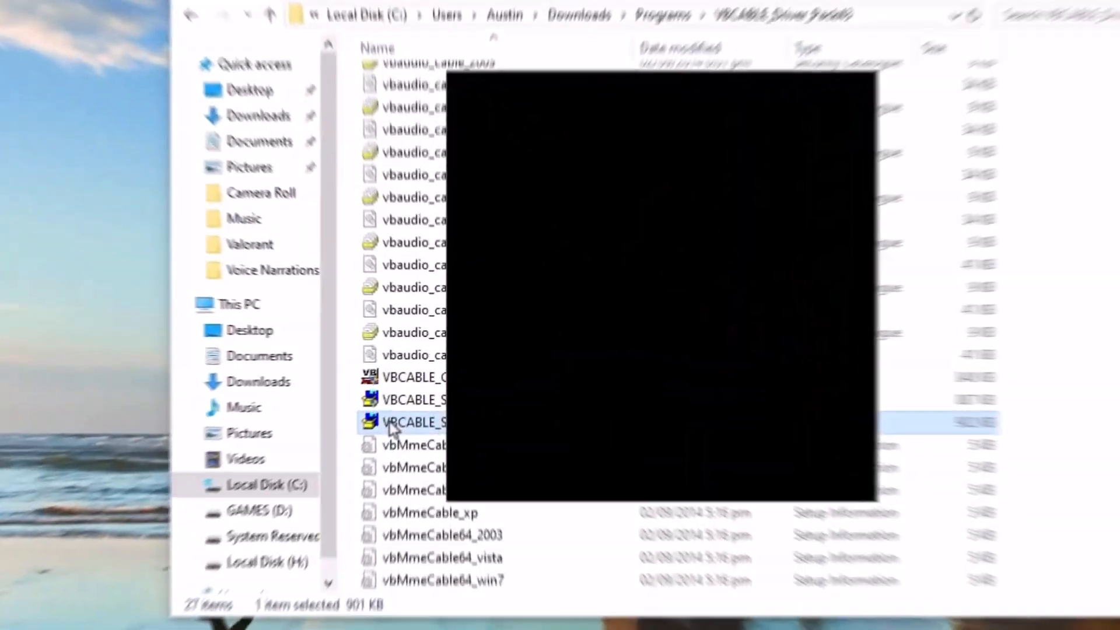
- Run VBCABLE_Setup_x64 as administrator and install the VB-Audio Virtual Cable driver, approving the device software
right_click(389, 427)
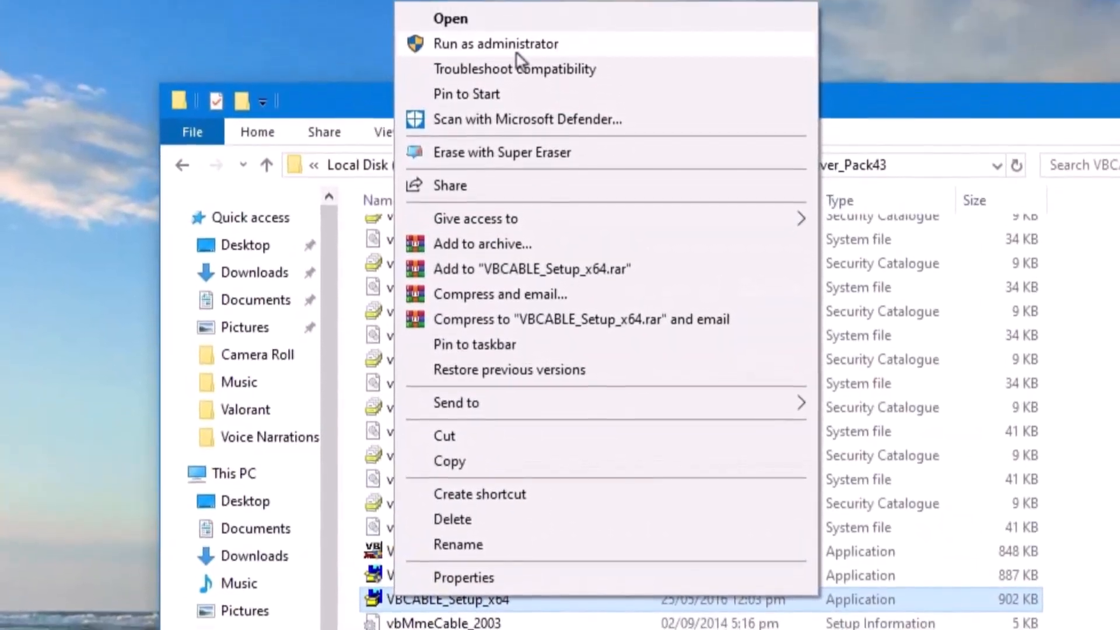
left_click(515, 17)
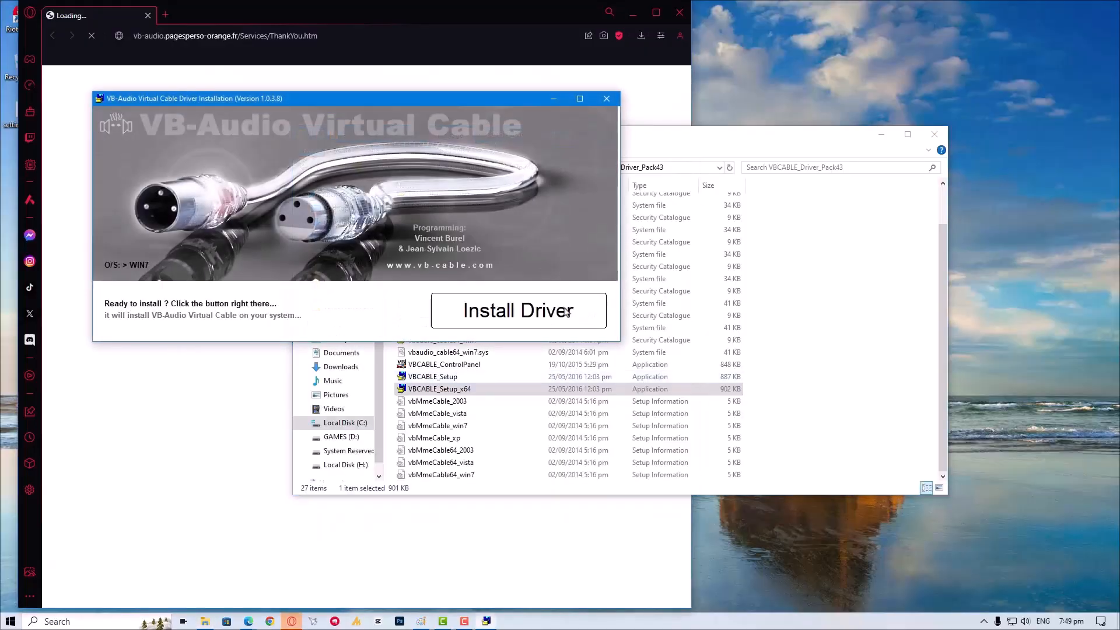
left_click(564, 307)
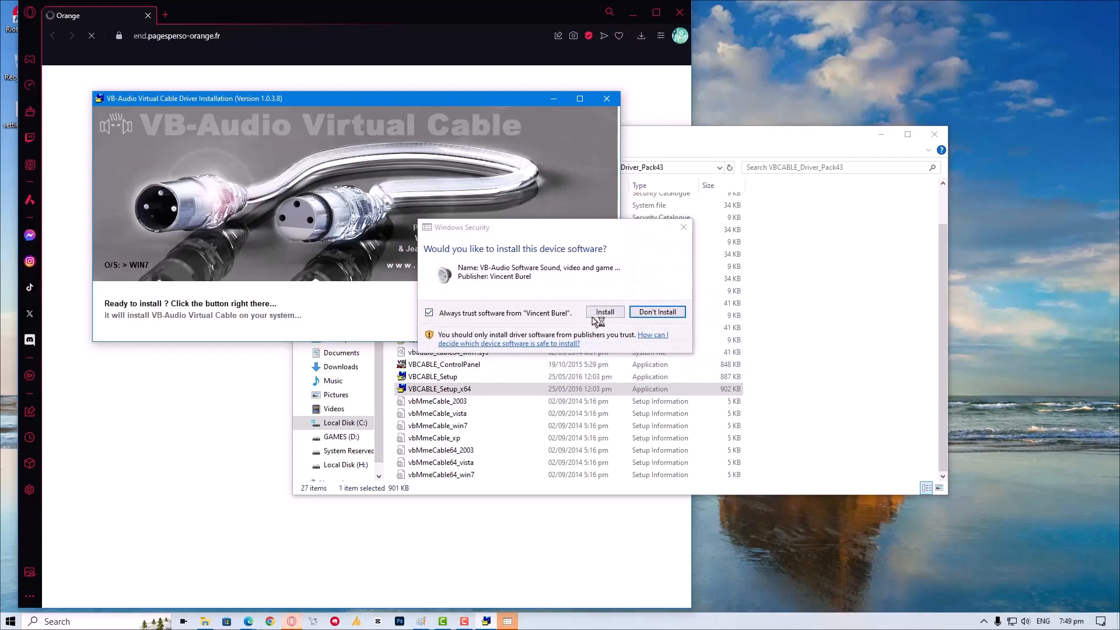
left_click(592, 315)
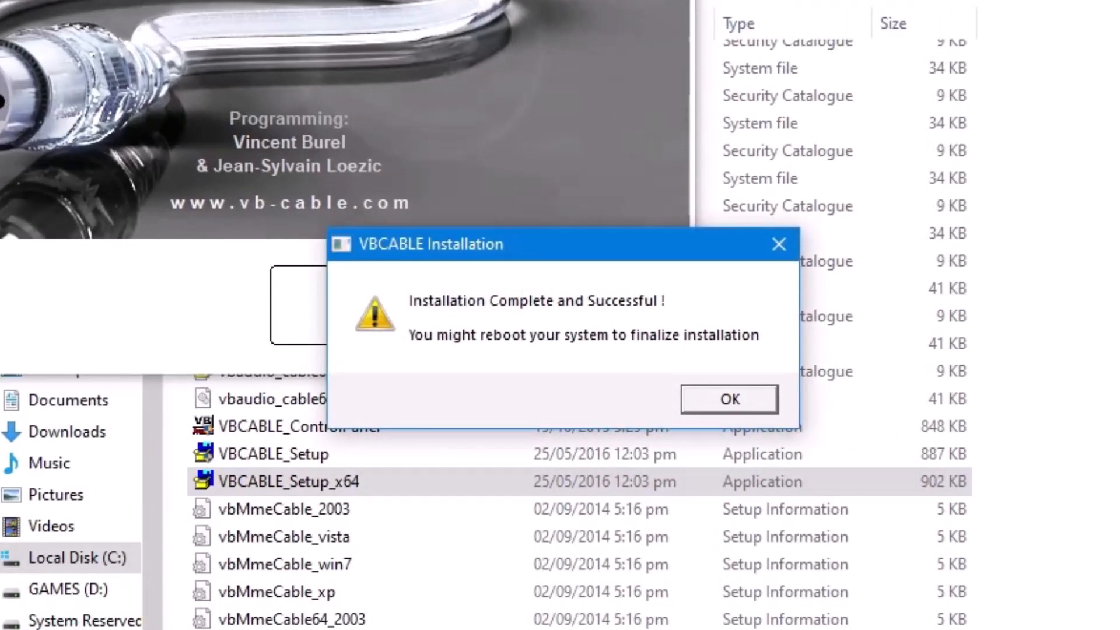
left_click(741, 397)
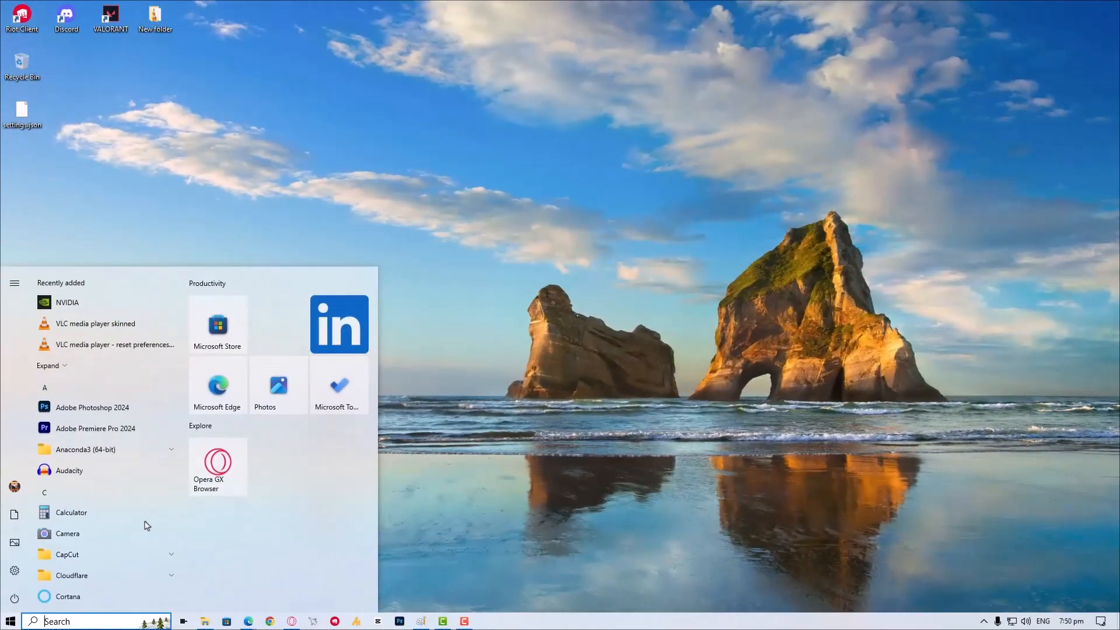
- Open the Sound settings from the Hardware and Sound category of Control Panel
type("camtasia")
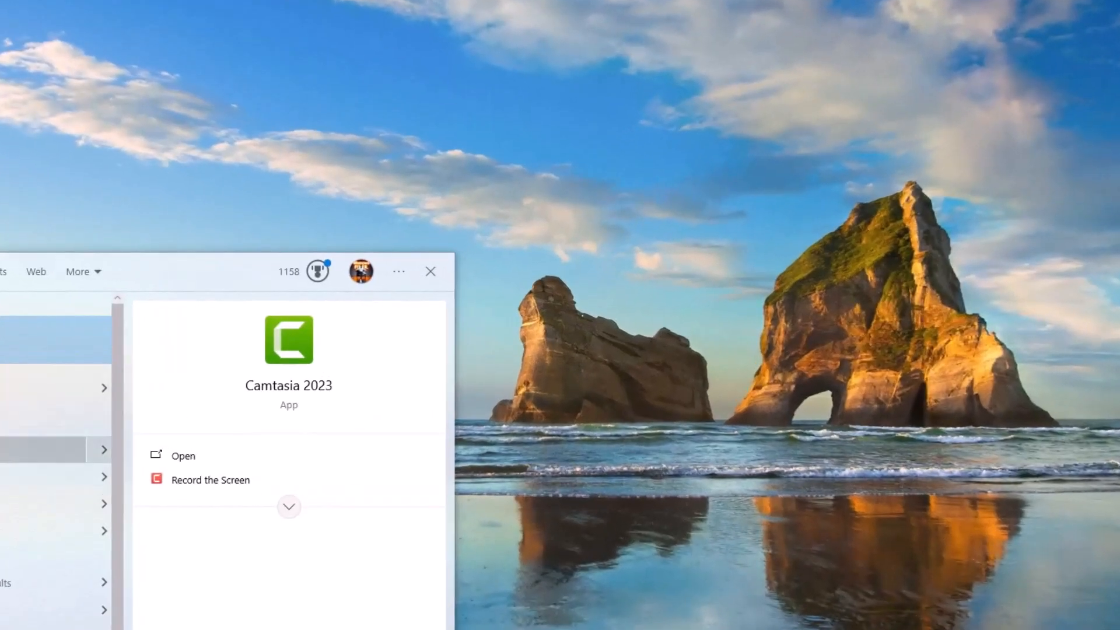
type("ontrol")
key("Return")
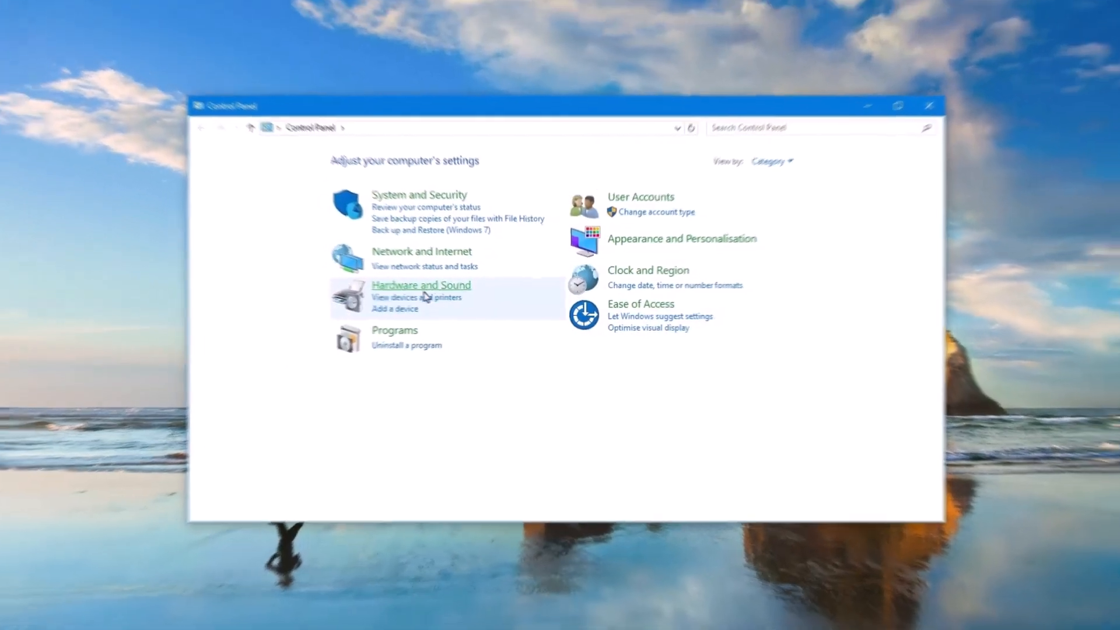
left_click(422, 287)
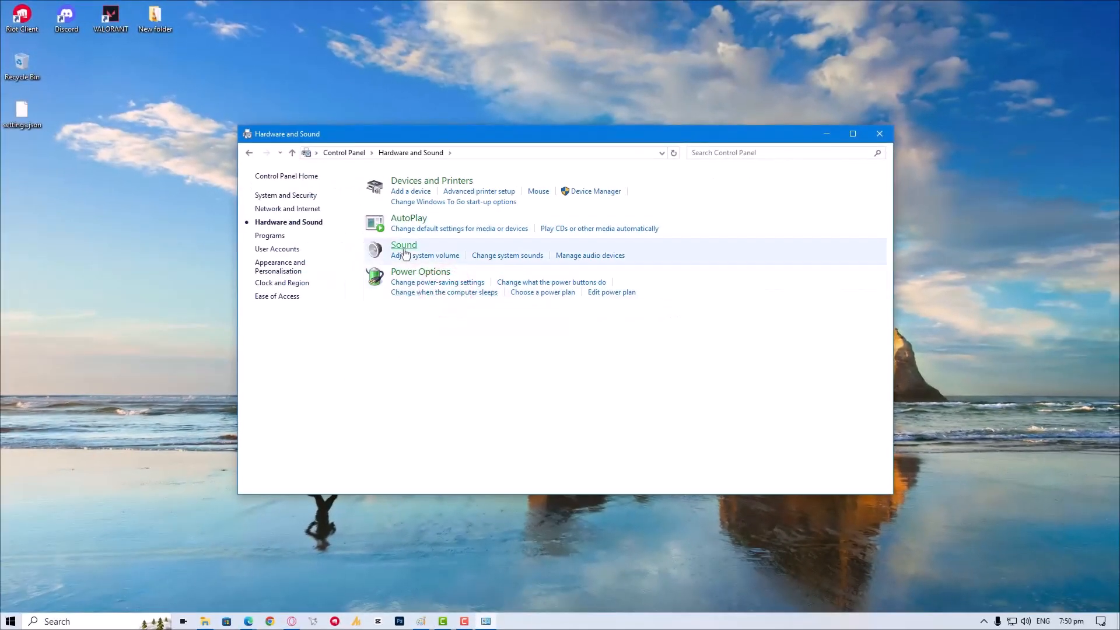
left_click(399, 244)
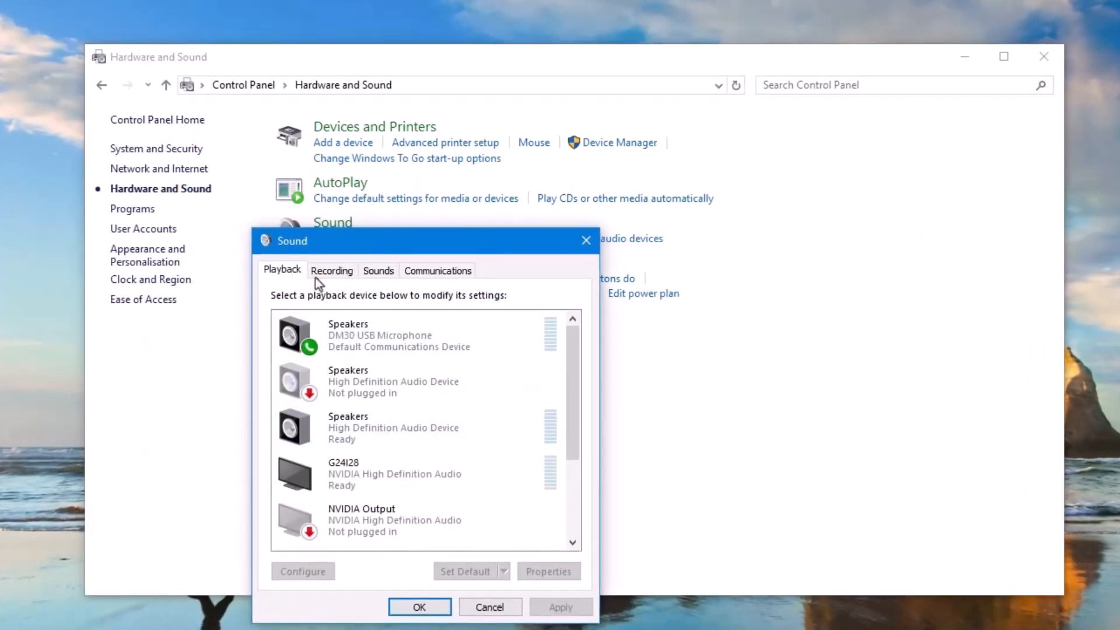
- Examine the CABLE Input playback device and the CABLE Output and DM30 USB Microphone recording devices
left_click(315, 274)
left_click(279, 270)
scroll(361, 529, "down", 3)
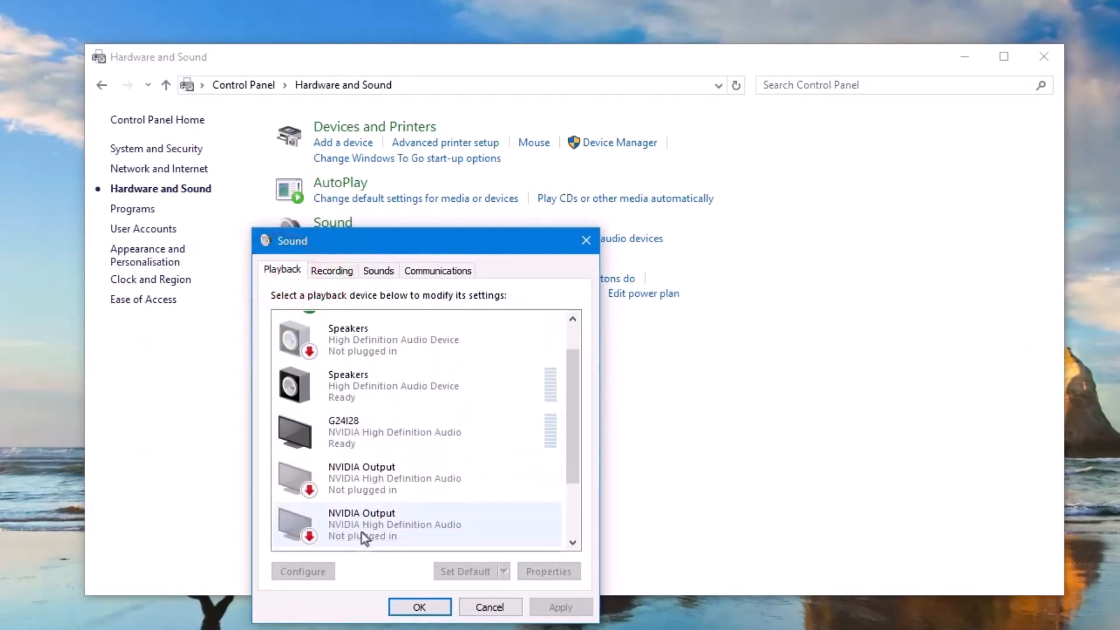
scroll(362, 532, "down", 2)
left_click(362, 532)
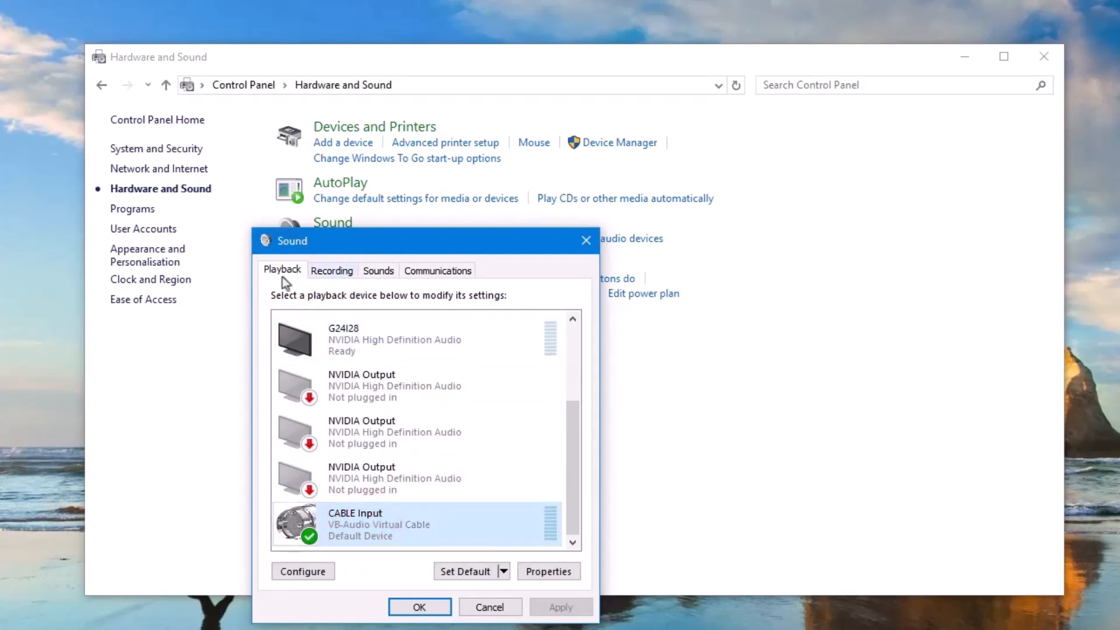
left_click(333, 272)
left_click(395, 522)
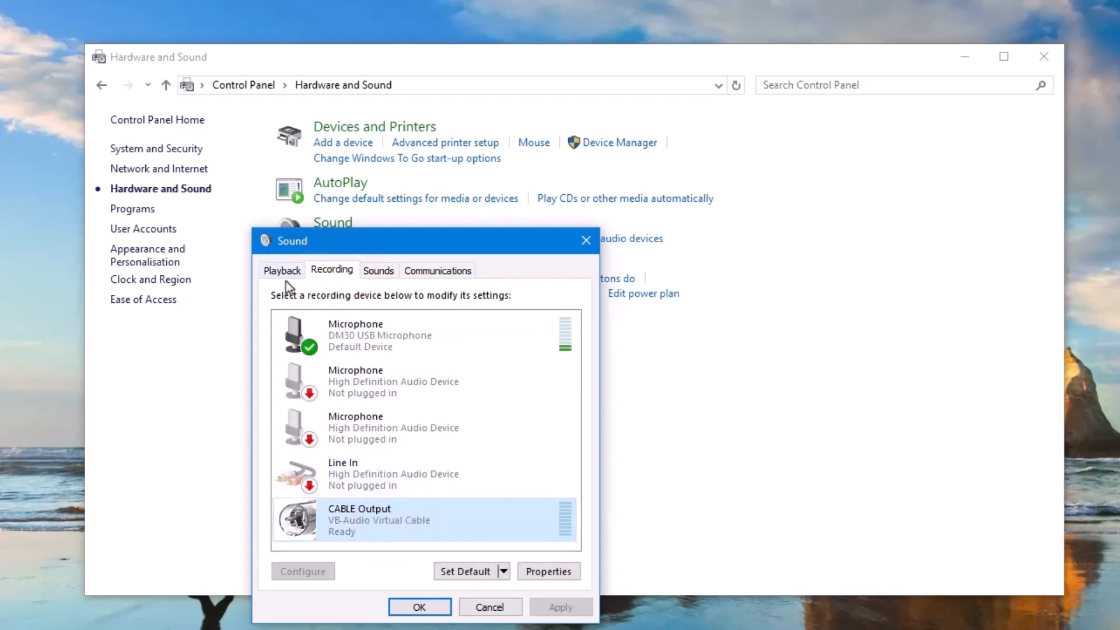
left_click(401, 346)
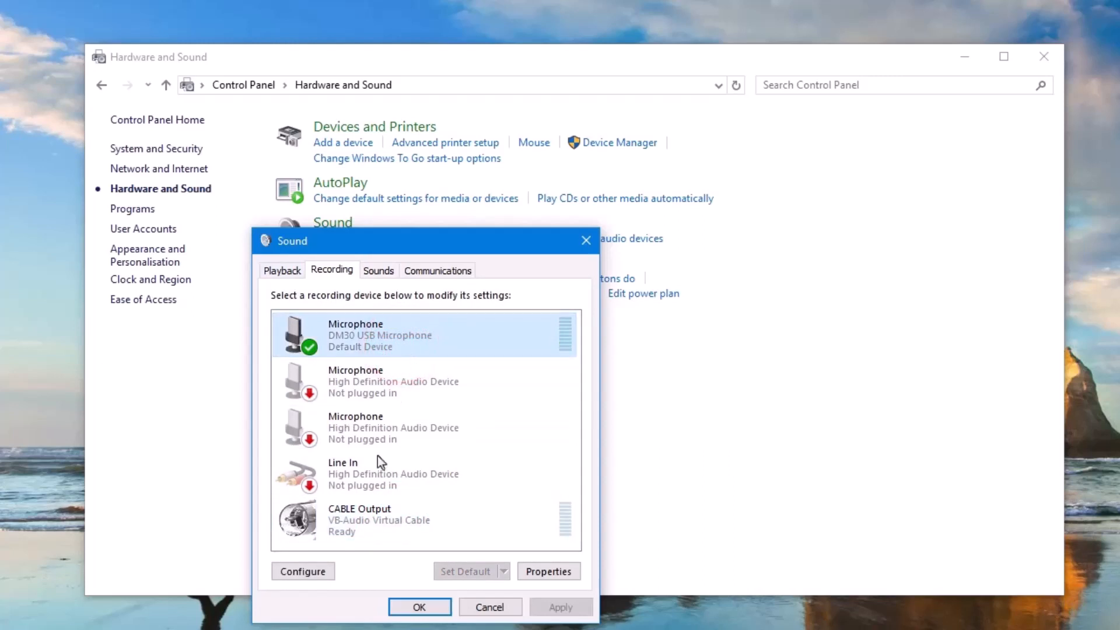
left_click(373, 522)
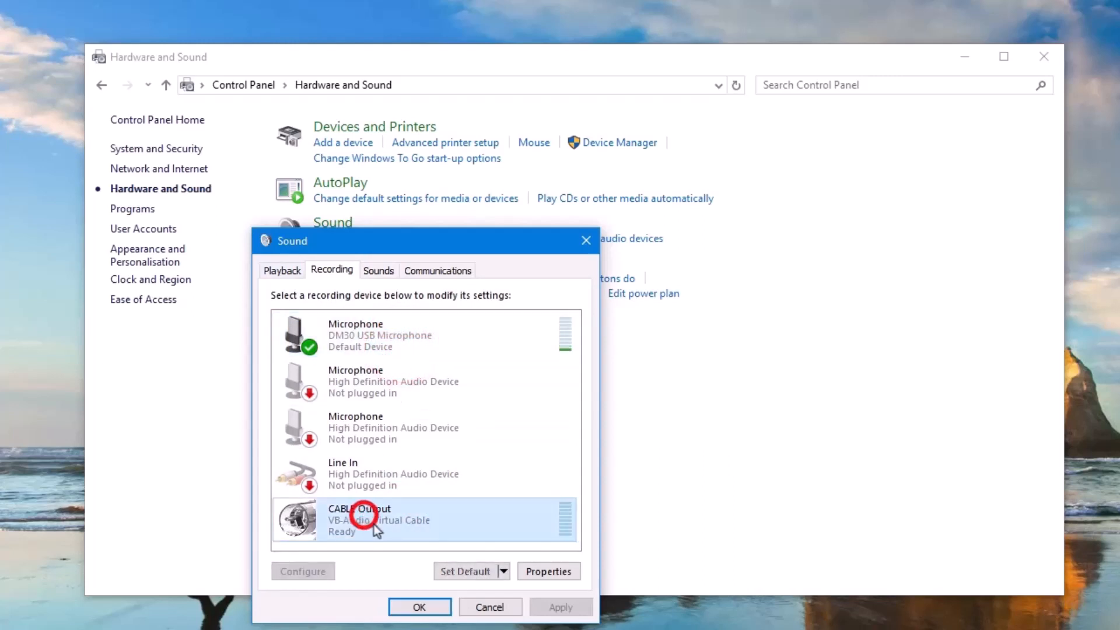
left_click(418, 348)
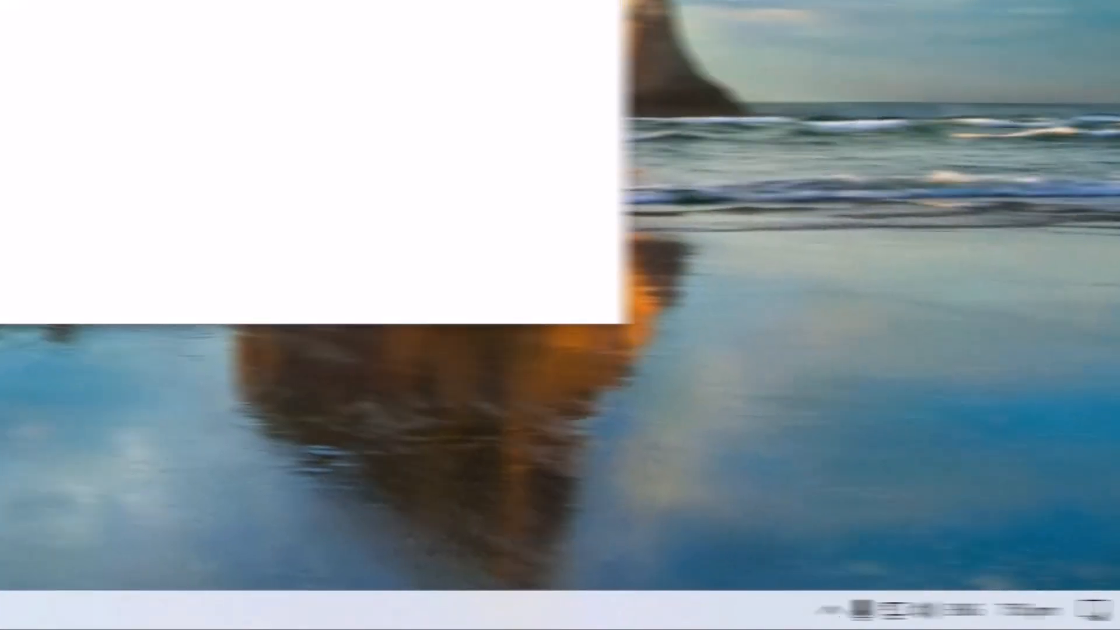
- Launch Discord, and clear the desktop by moving the Sound dialog aside and minimising the Hardware and Sound window
key("super")
type("du")
key("BackSpace")
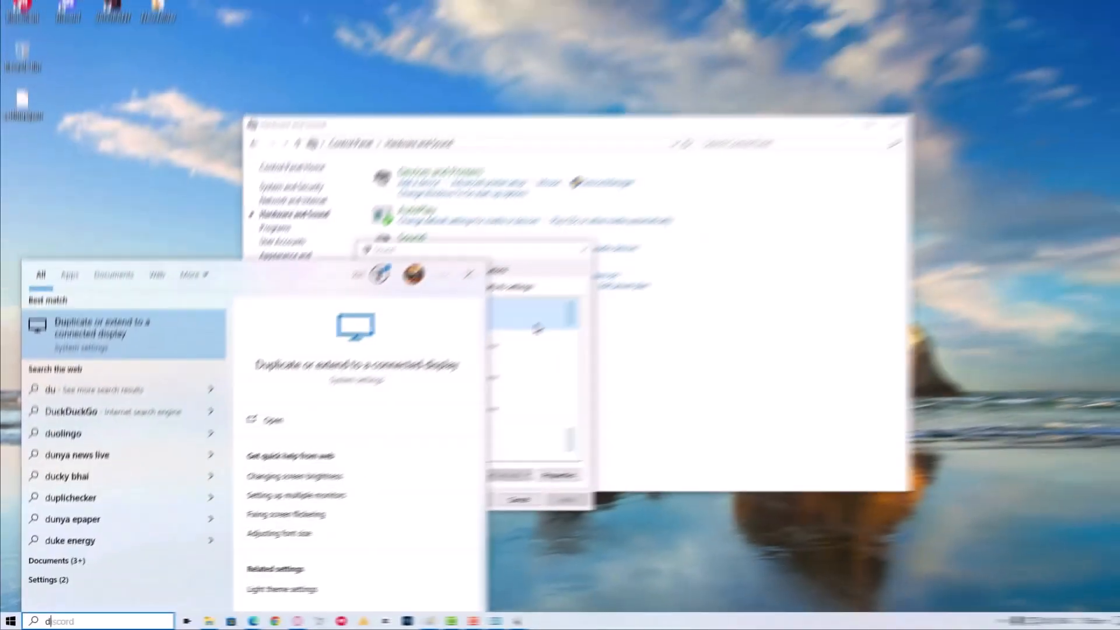
type("i")
left_click(526, 334)
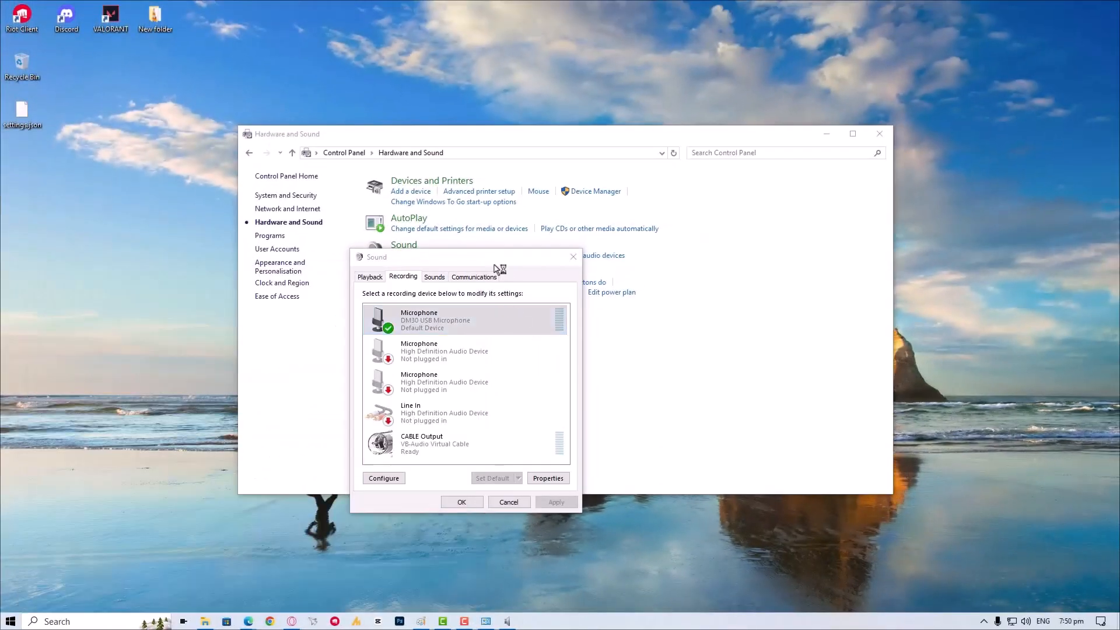
left_click_drag(493, 259, 293, 180)
left_click(827, 134)
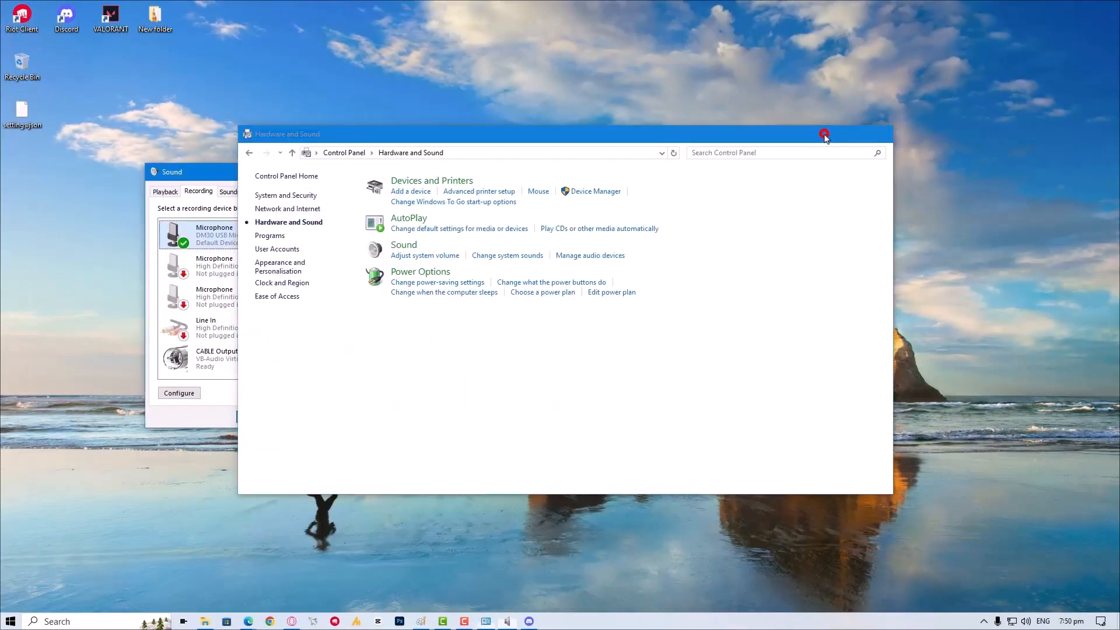
- Enable Listen to this device for the DM30 USB Microphone, with playback through CABLE Input (VB-Audio Virtual Cable), and apply it
left_click(252, 359)
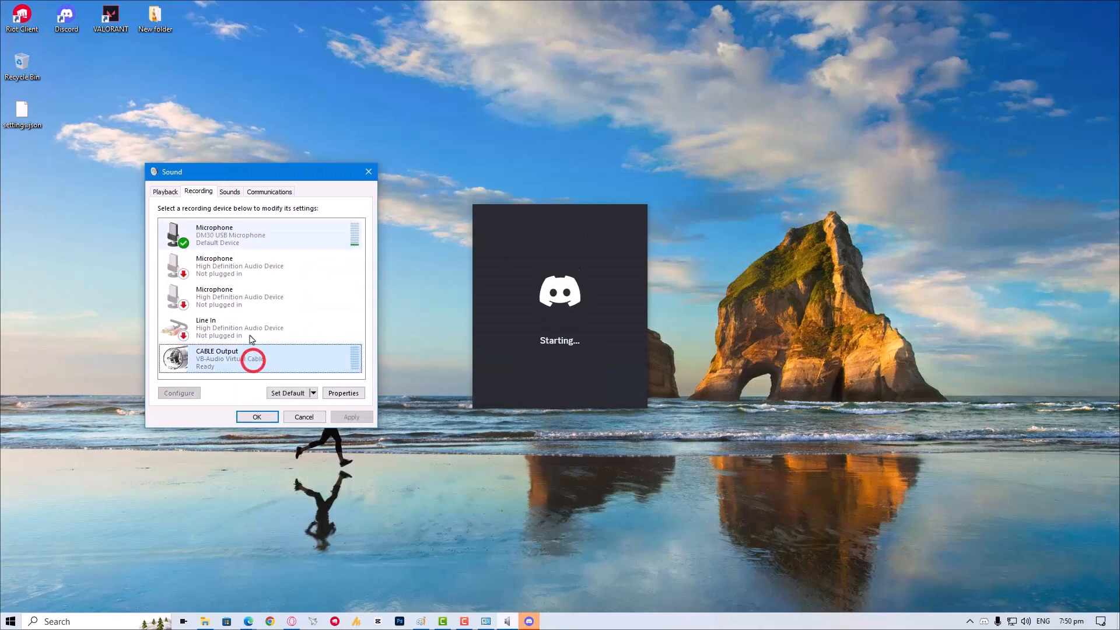
left_click(233, 235)
right_click(237, 234)
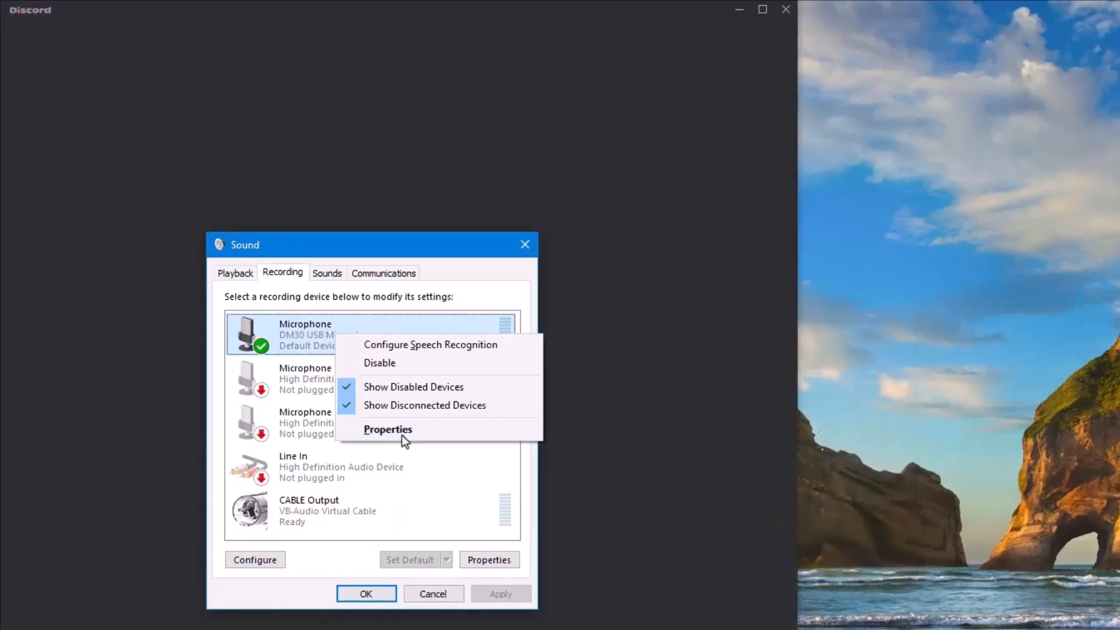
left_click(402, 431)
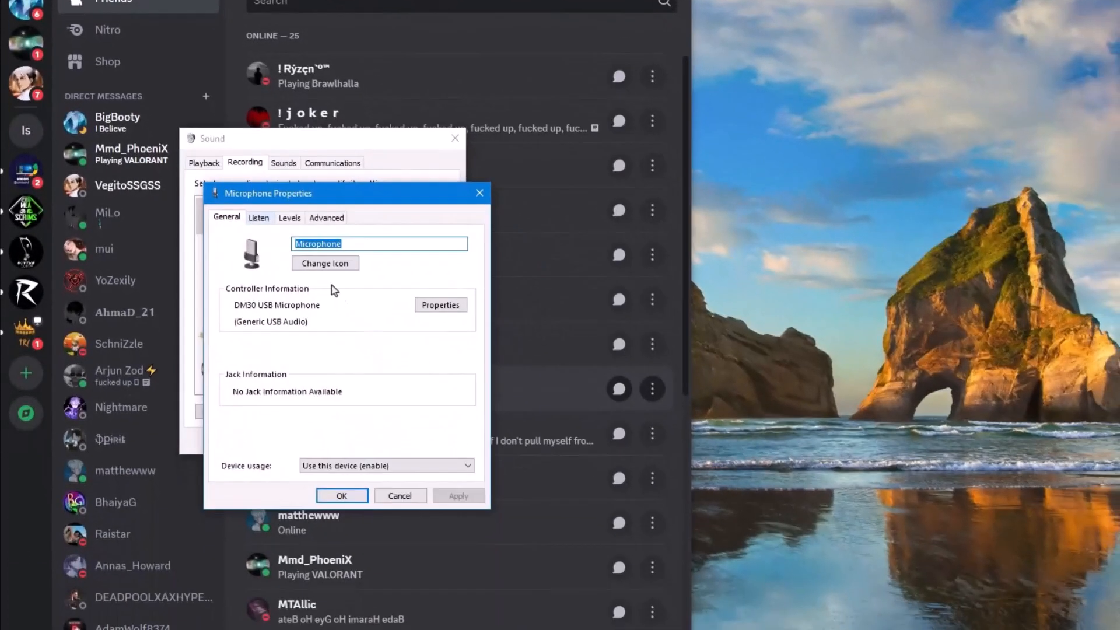
left_click(297, 336)
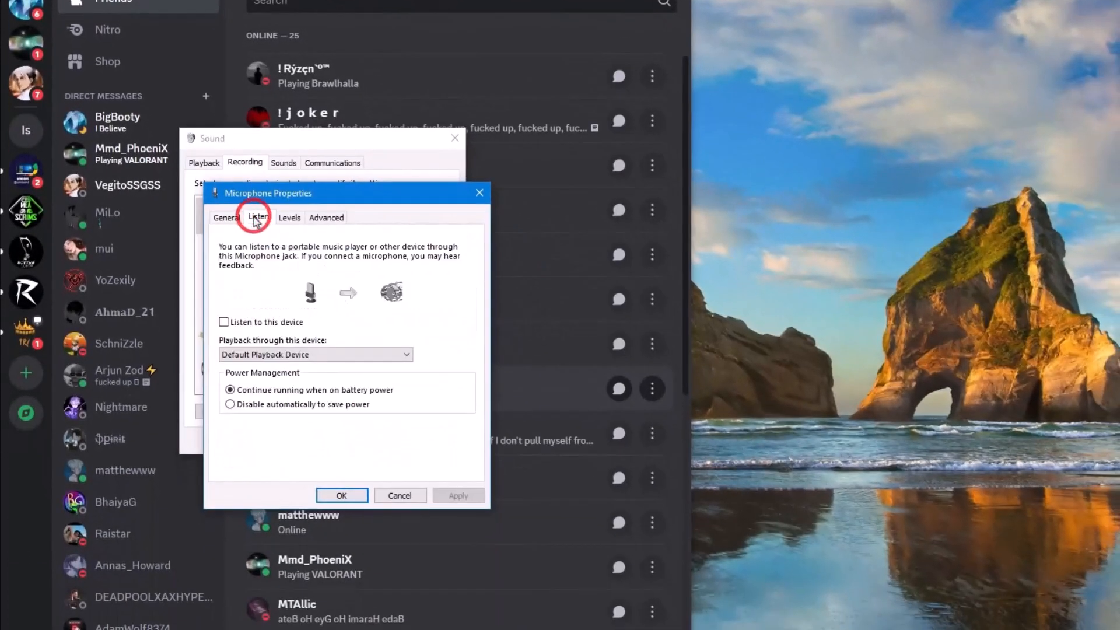
left_click(256, 323)
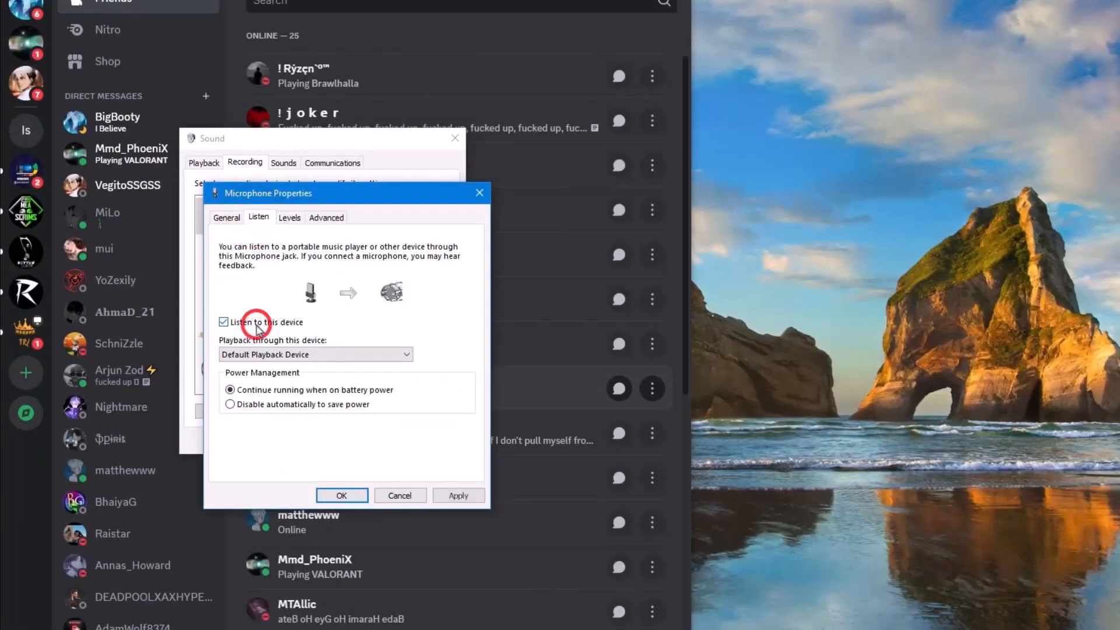
left_click(311, 354)
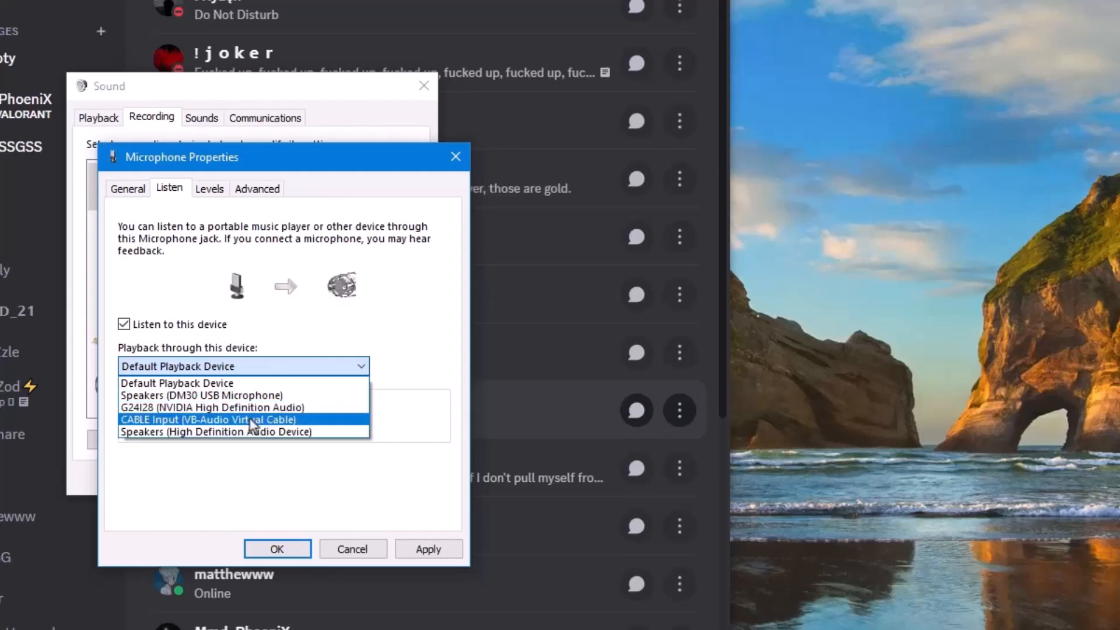
left_click(251, 420)
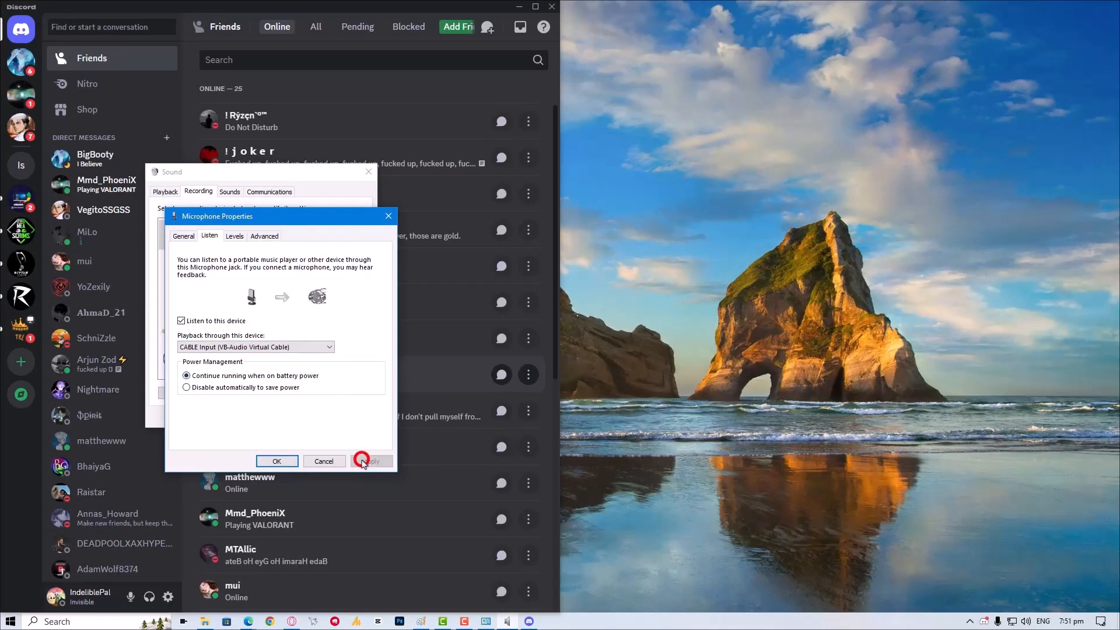
left_click(361, 461)
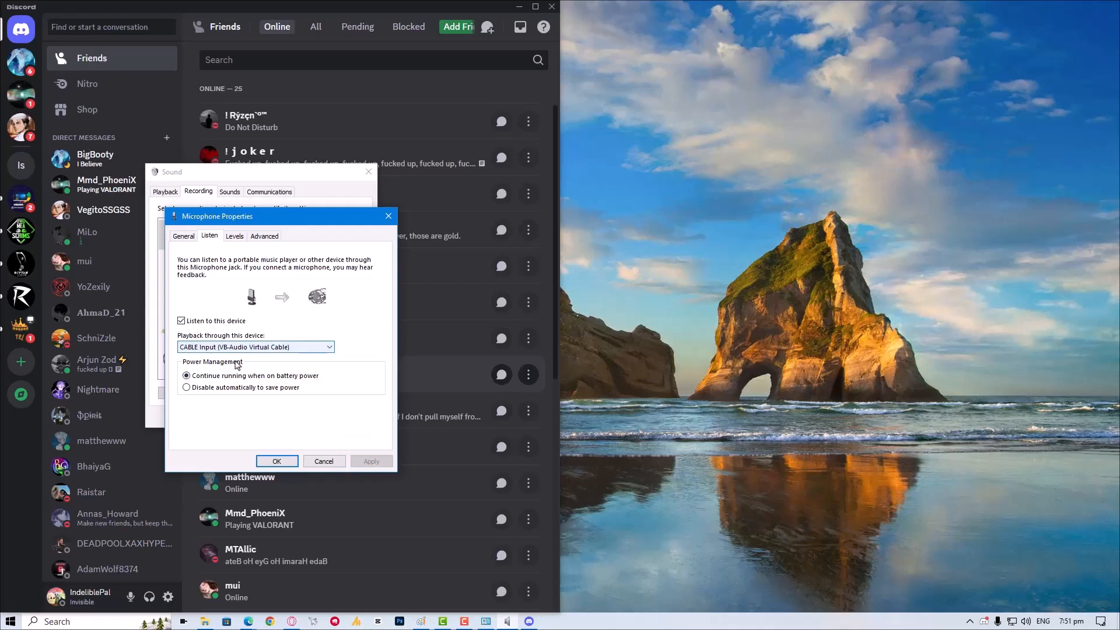
- Accept the Microphone Properties and Sound dialogs so both close and Discord is unobstructed
left_click(277, 461)
left_click(257, 419)
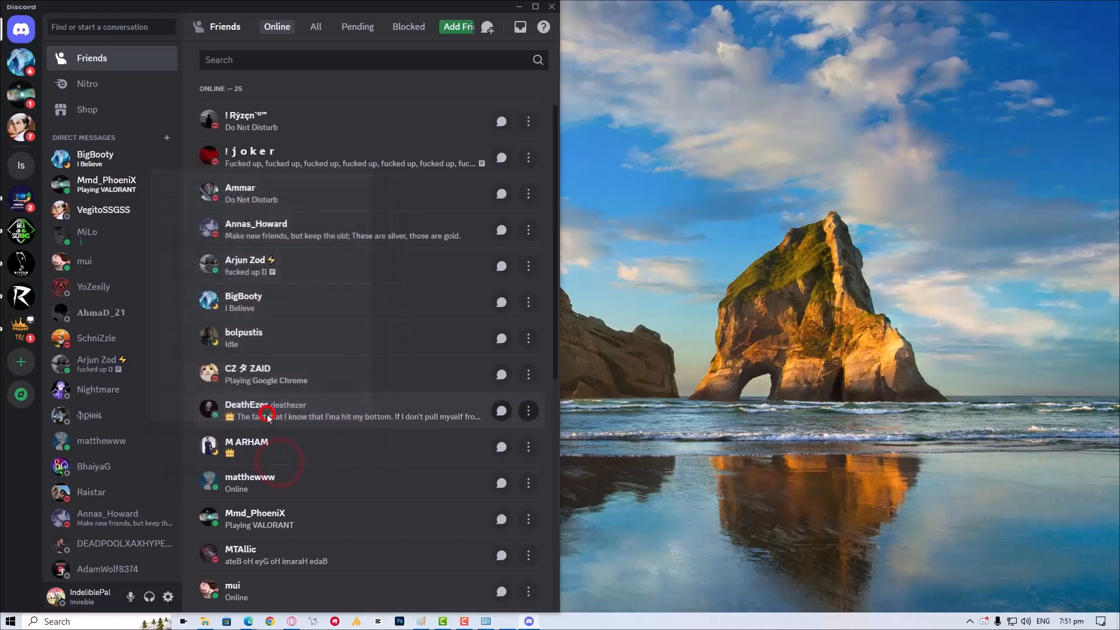
- In Discord's Voice & Video user settings, set the input device to CABLE Output (VB-Audio Virtual Cable)
left_click(168, 596)
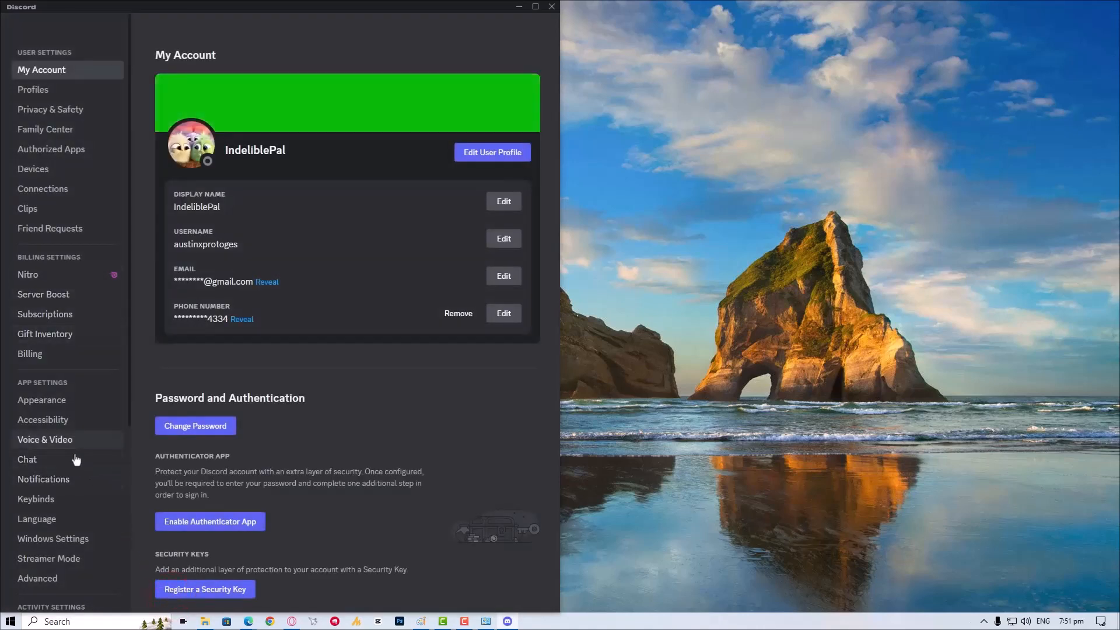
left_click(65, 440)
left_click(234, 99)
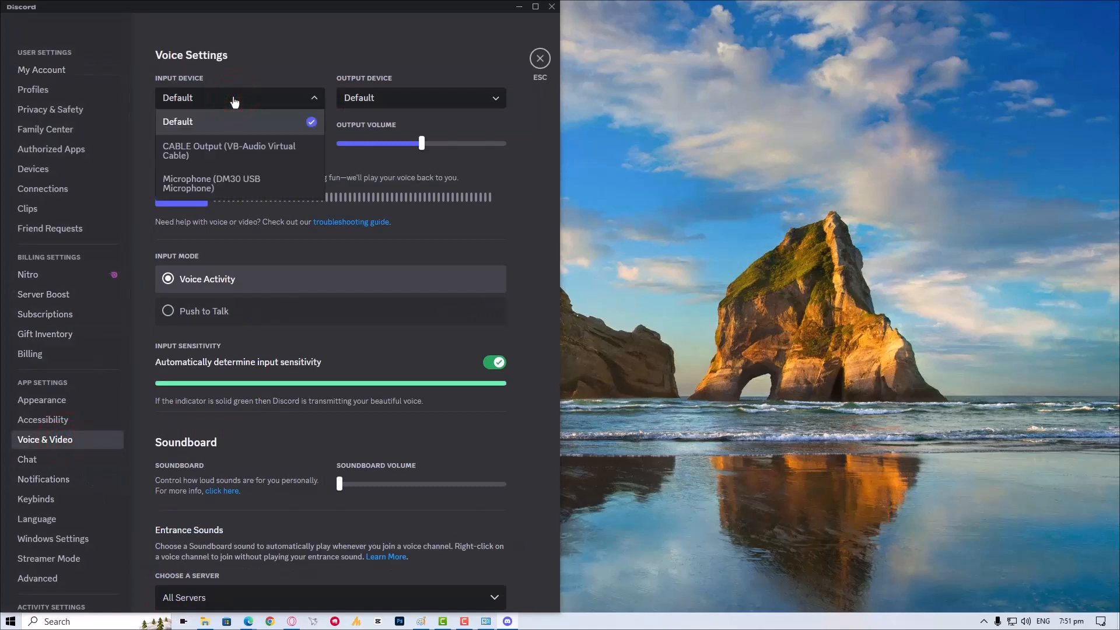
left_click(227, 158)
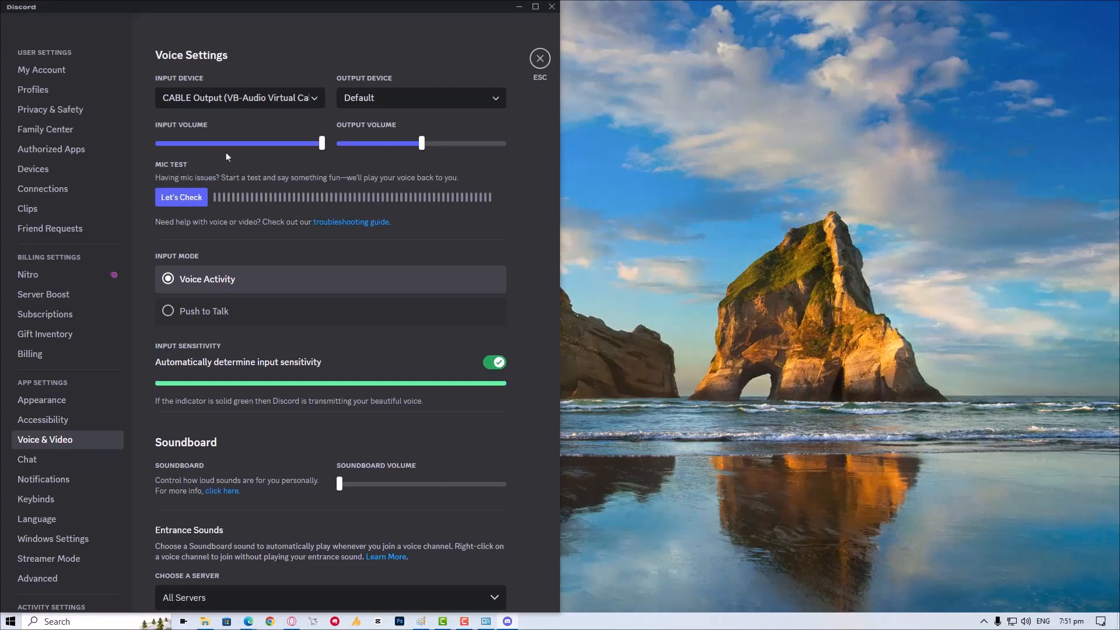
left_click(220, 99)
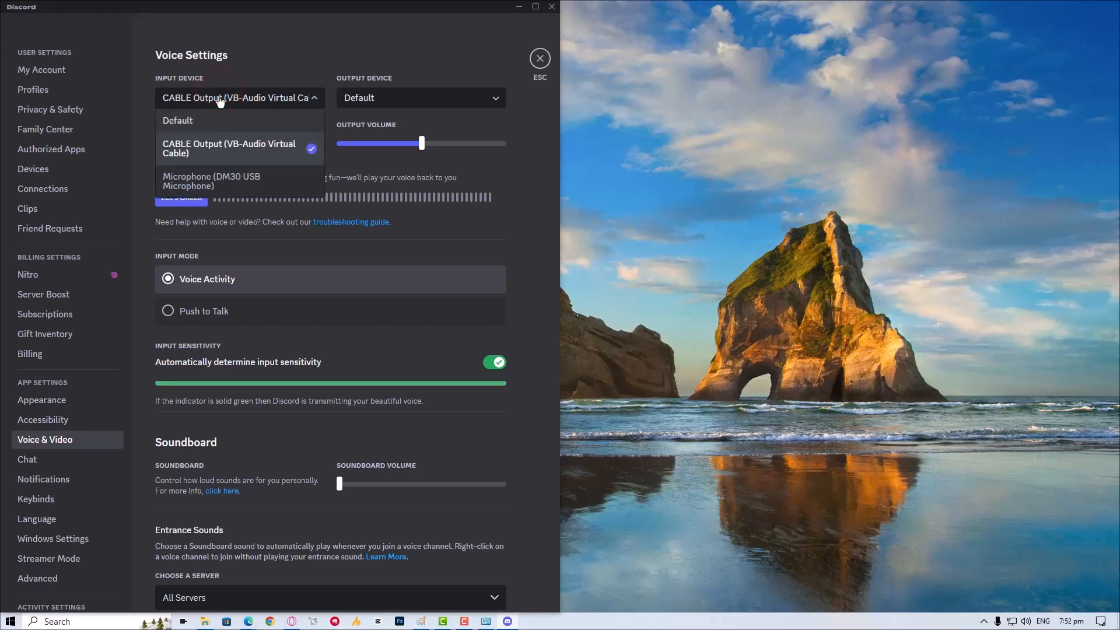
left_click(276, 95)
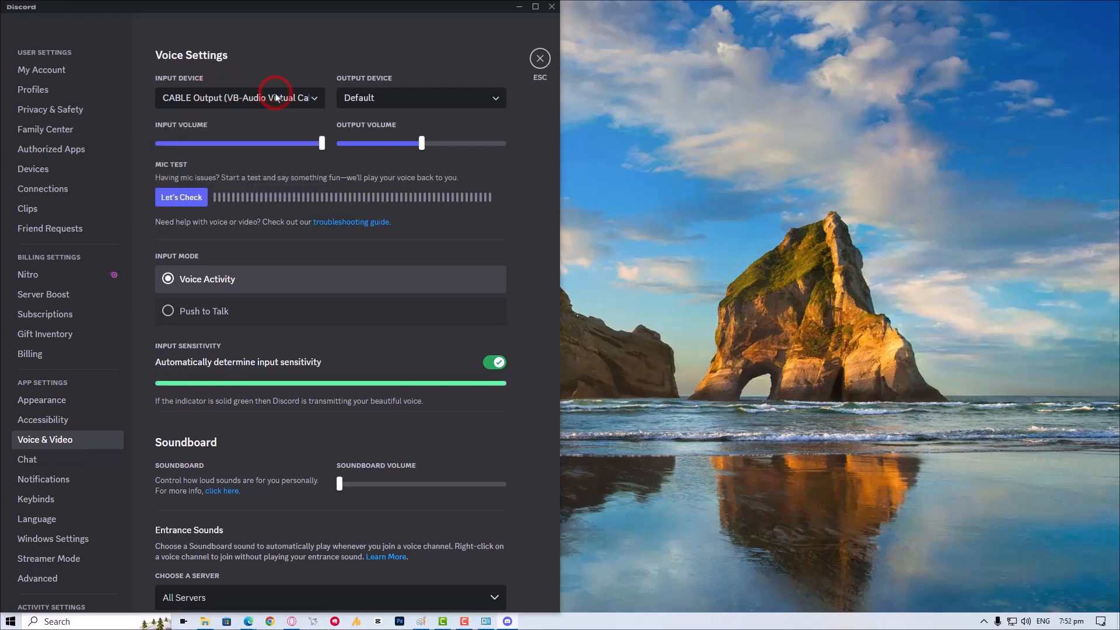